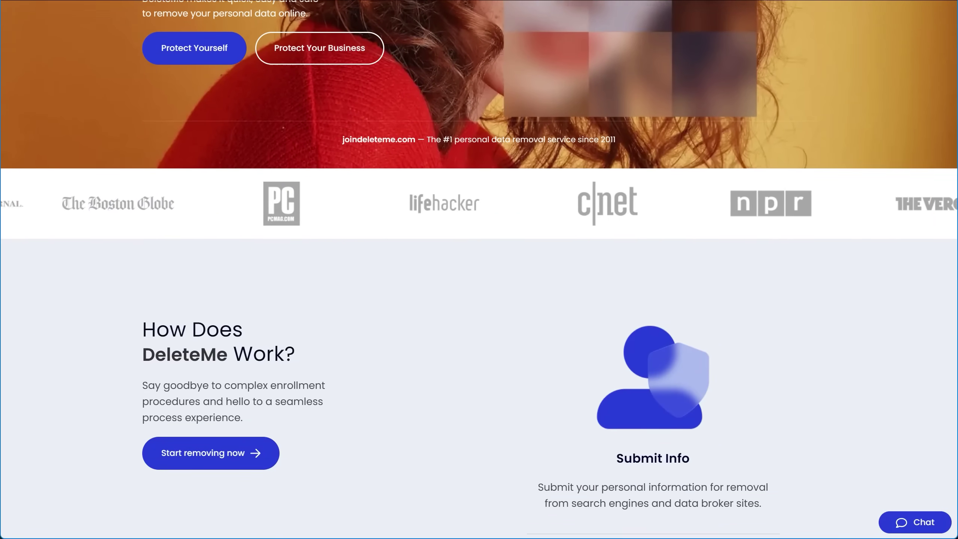
Step: Scroll the DeleteMe homepage through the How Does DeleteMe Work steps
scroll(479, 270, down, 3)
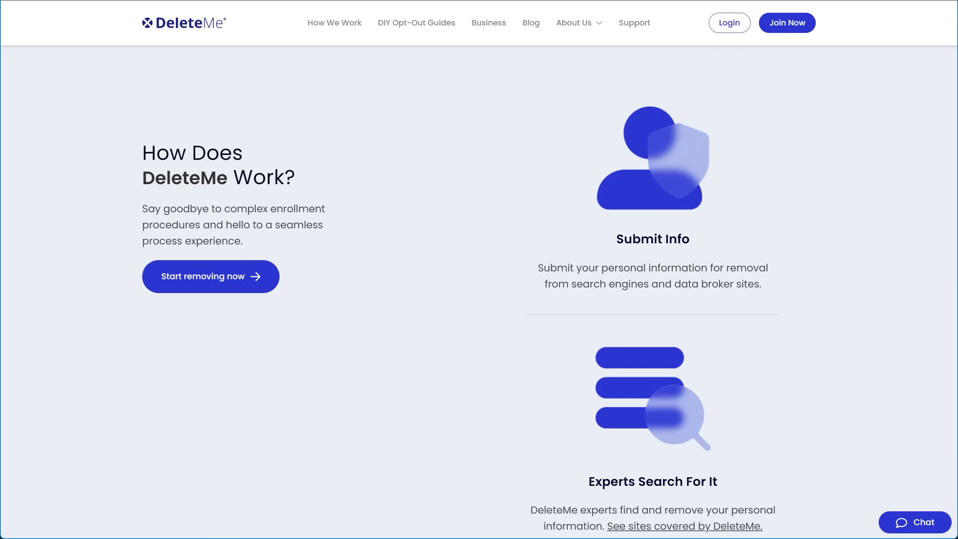
scroll(653, 287, down, 8)
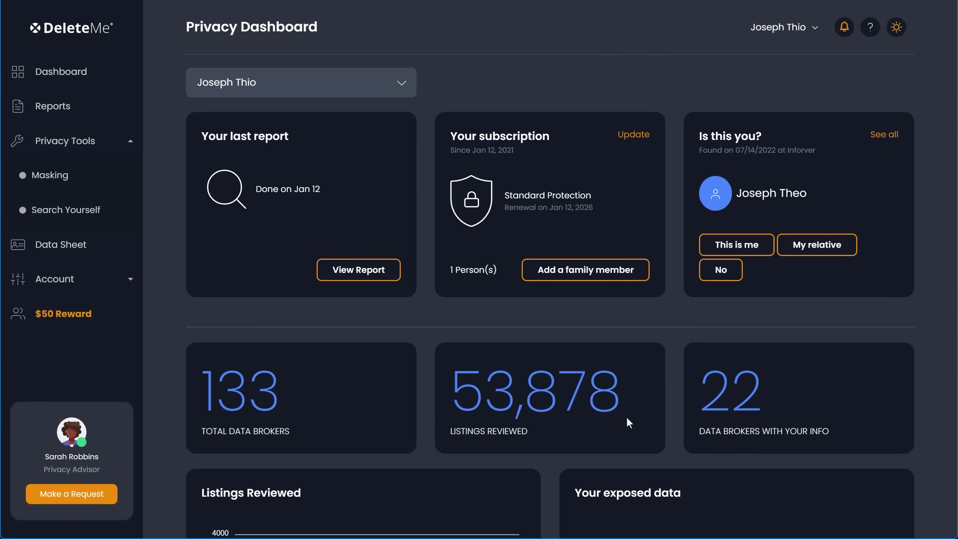
Step: Scroll the example privacy report, the removal request form and the data-broker list, then open Masking
scroll(383, 405, down, 1)
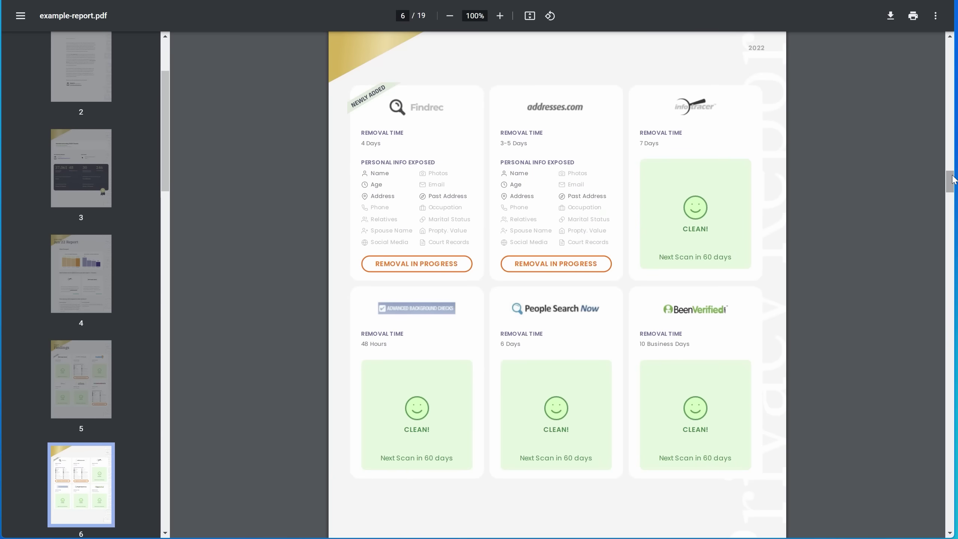
drag(952, 178, 951, 206)
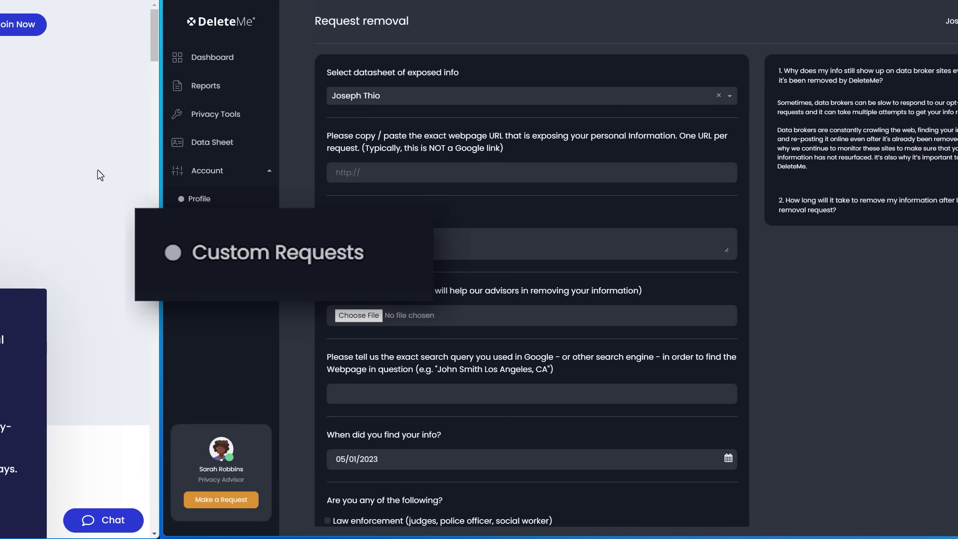
scroll(888, 241, down, 5)
scroll(889, 242, down, 10)
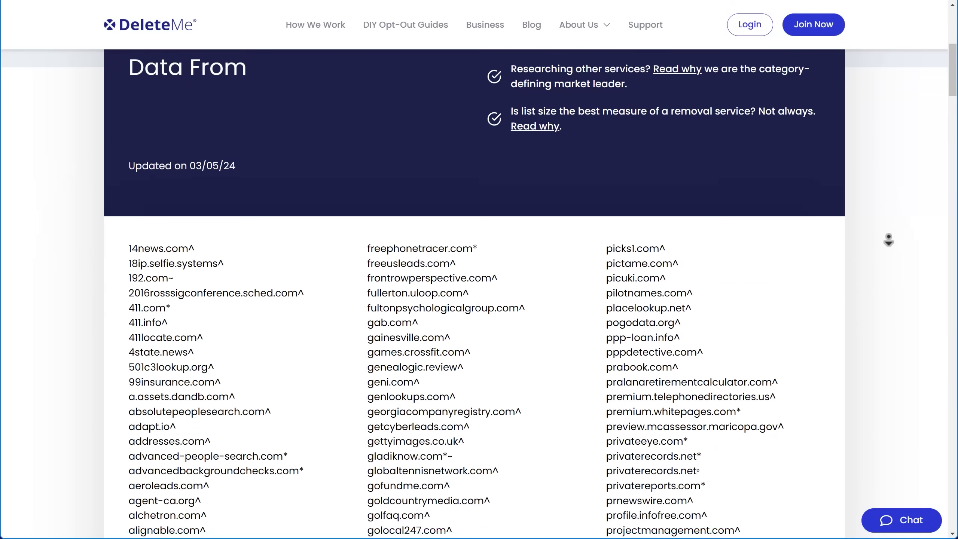
scroll(894, 223, down, 9)
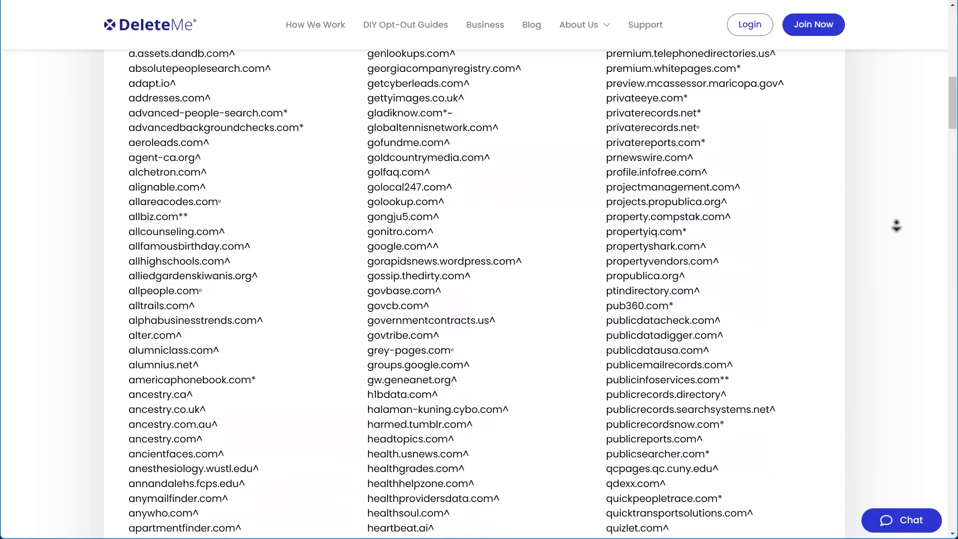
scroll(896, 227, down, 6)
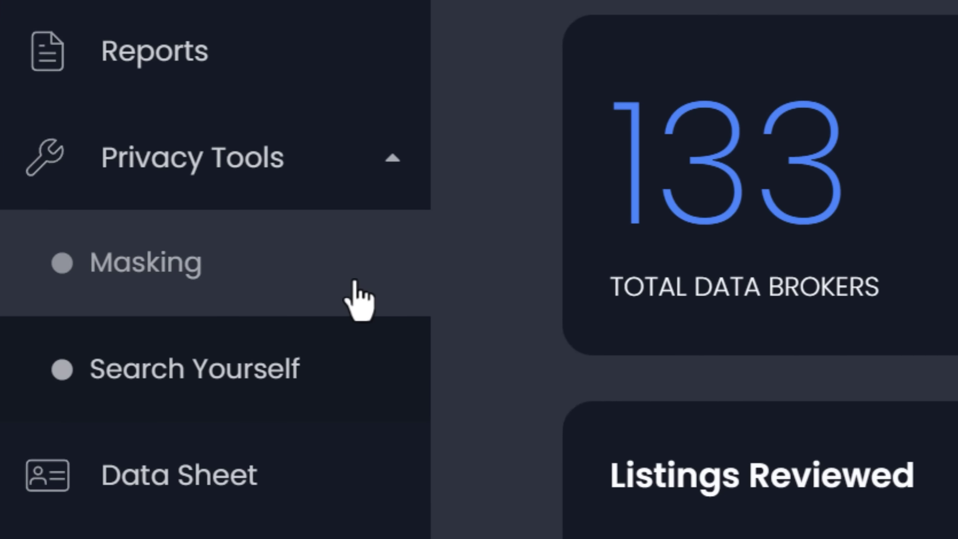
click(371, 299)
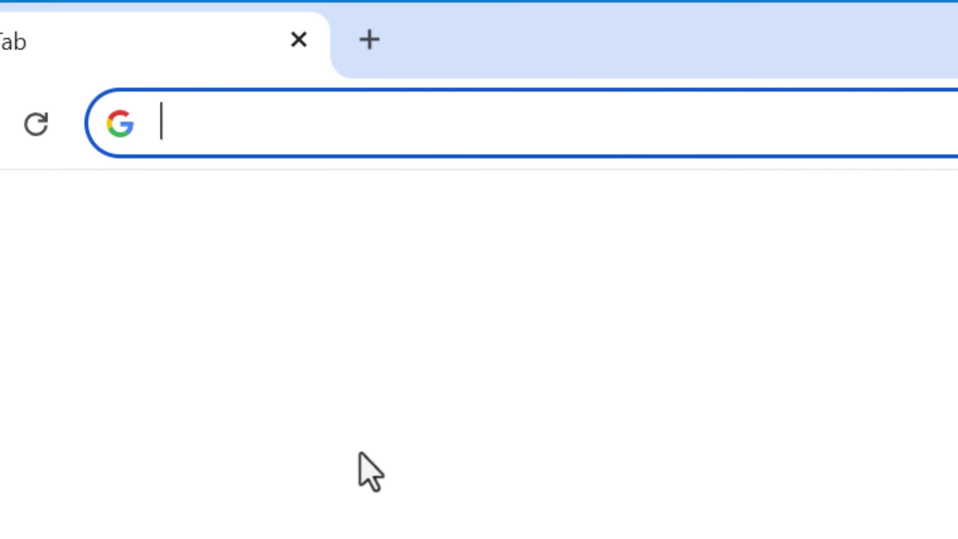
Step: Search 'very good search' from the omnibox with Good Google Search
text(v)
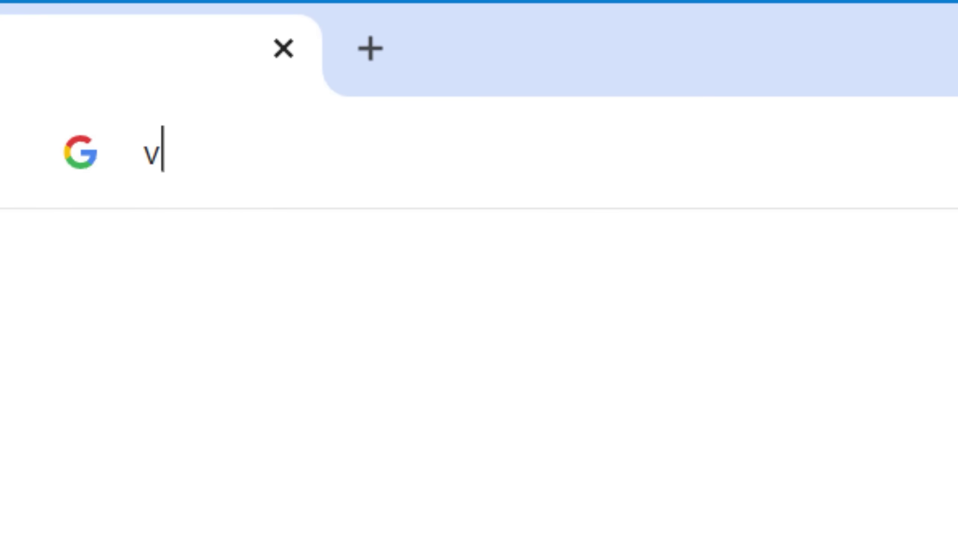
text(ery good search)
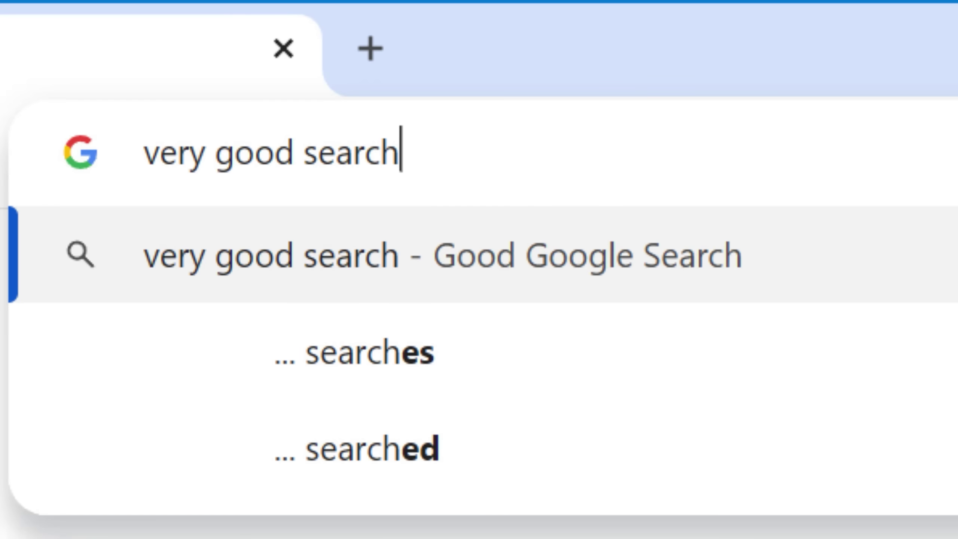
key(Return)
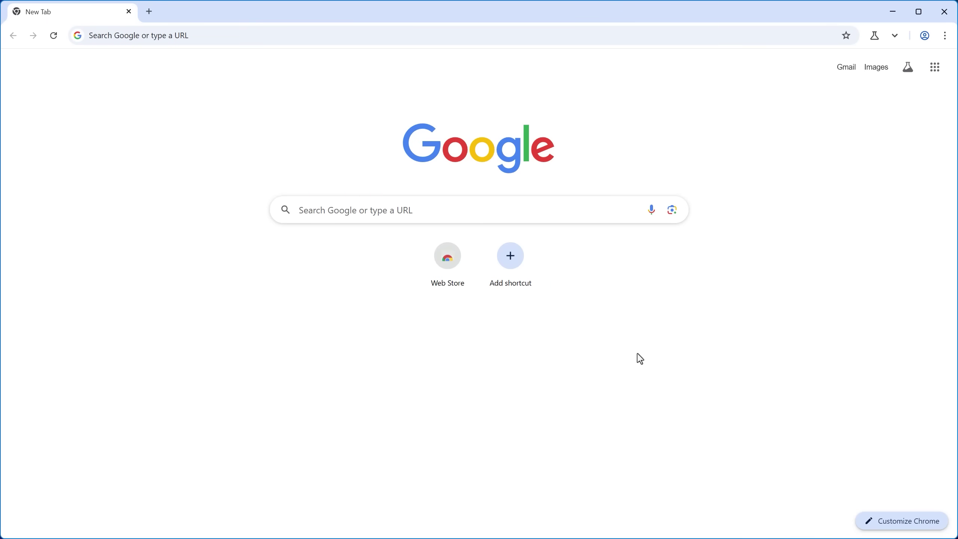
Step: In Chrome Settings, search 'search' and reach Manage search engines and site search
click(945, 36)
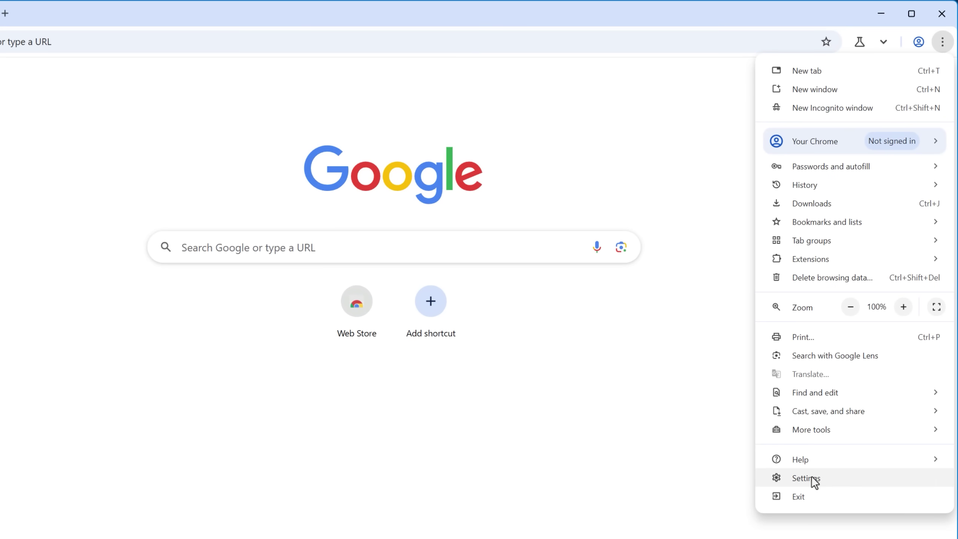
click(829, 407)
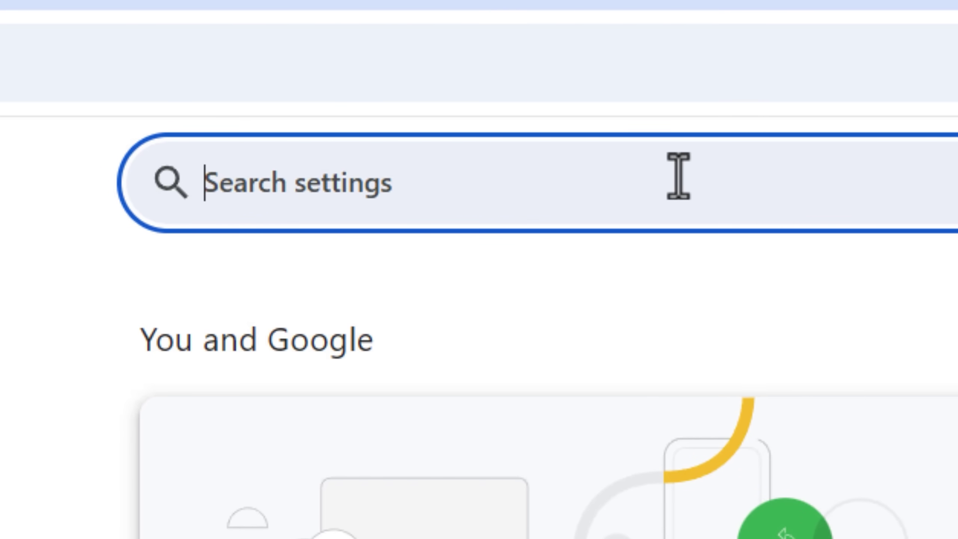
text(sea)
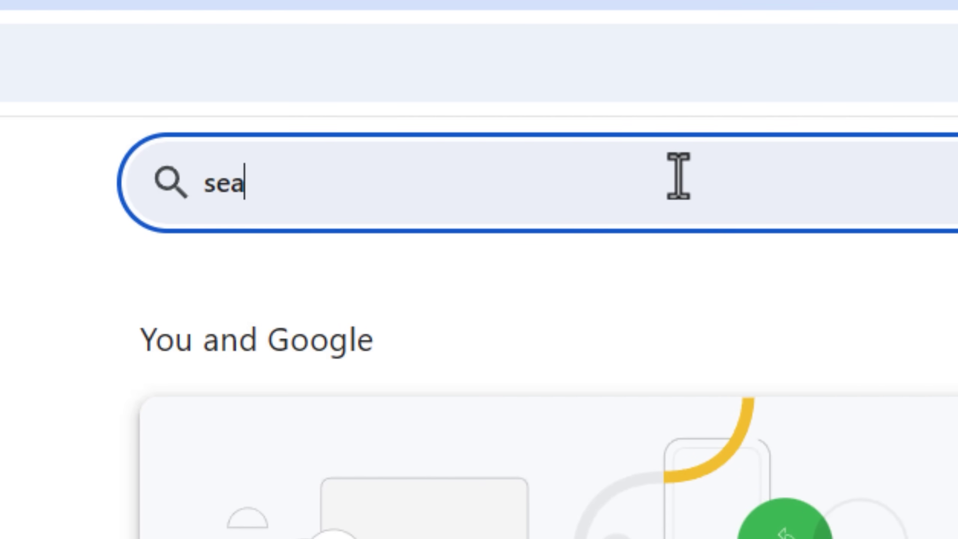
text(rch engine)
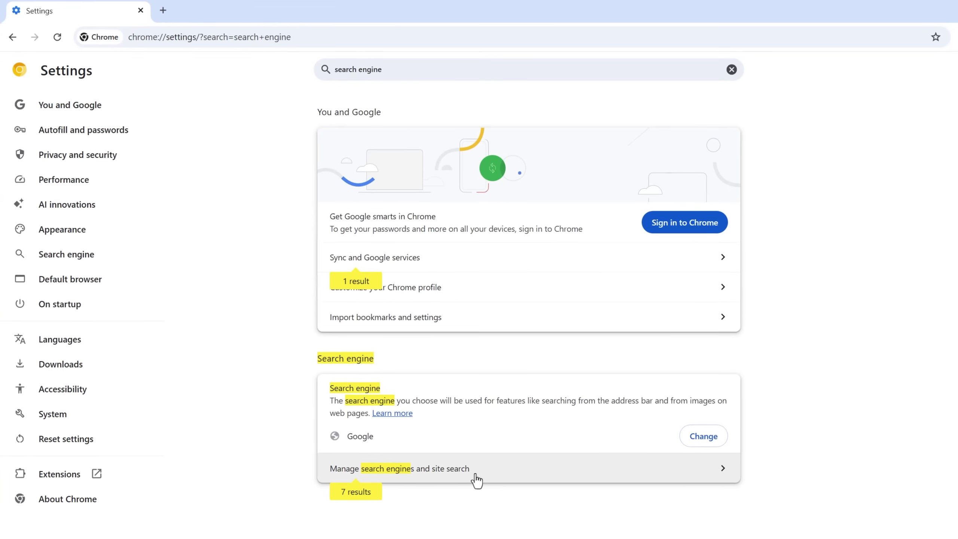
click(473, 472)
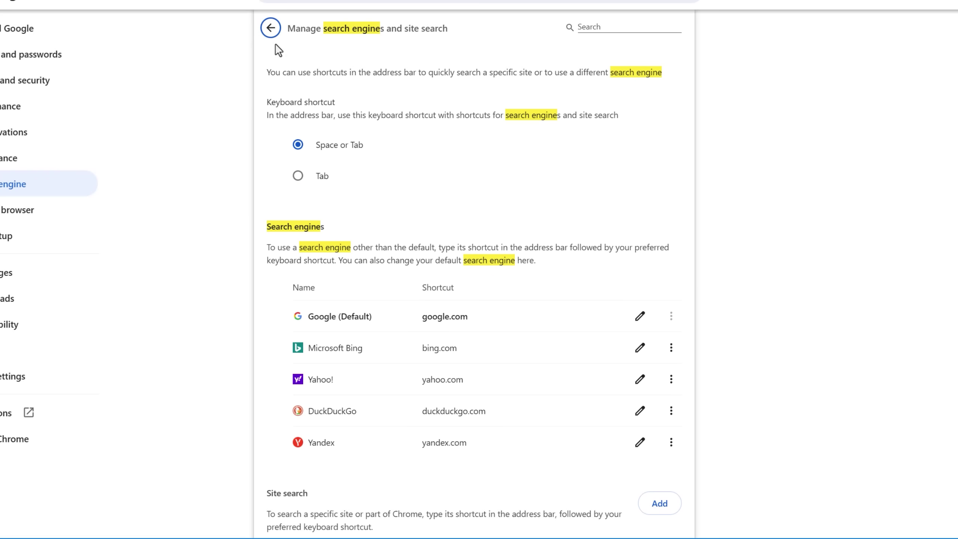
click(271, 29)
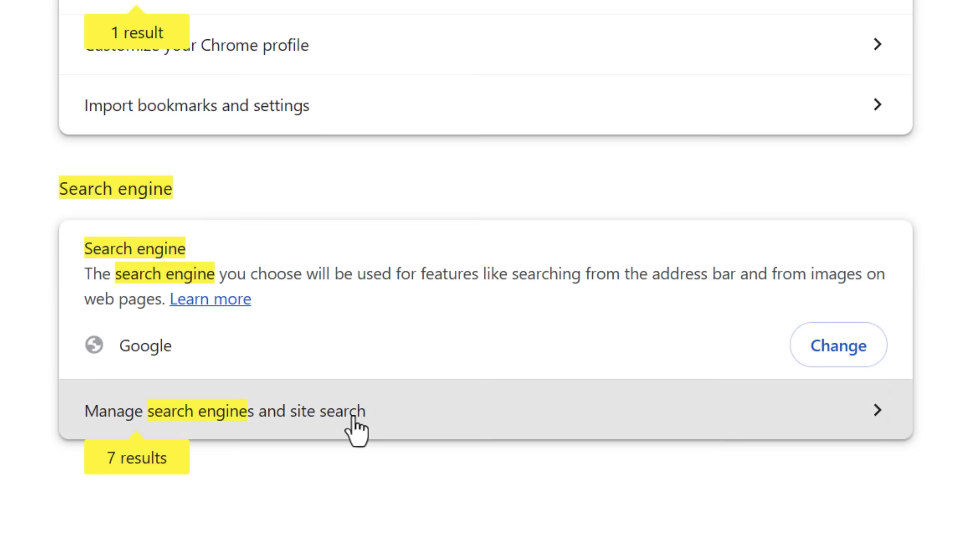
click(353, 431)
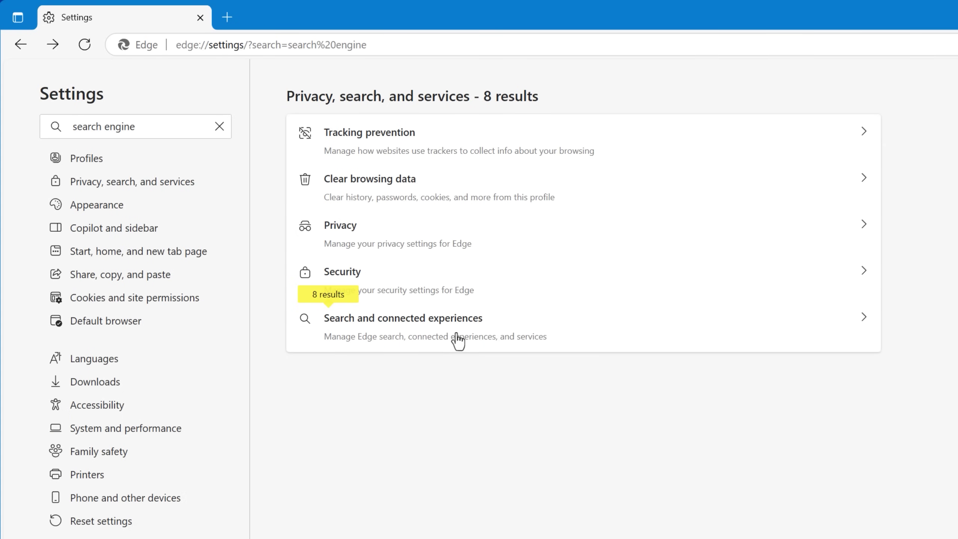
Step: Go to Search and connected experiences > Address bar and search > Manage search engines
click(457, 338)
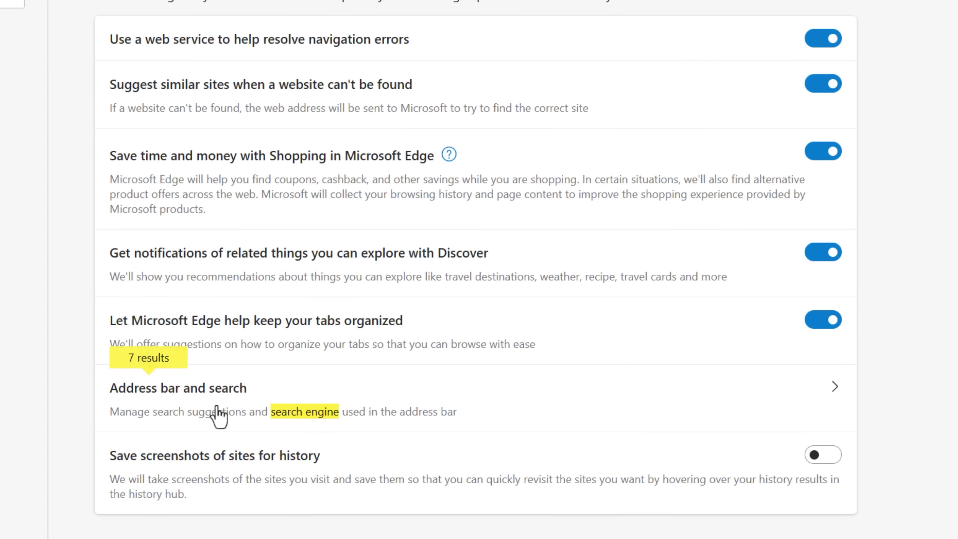
click(217, 408)
click(284, 311)
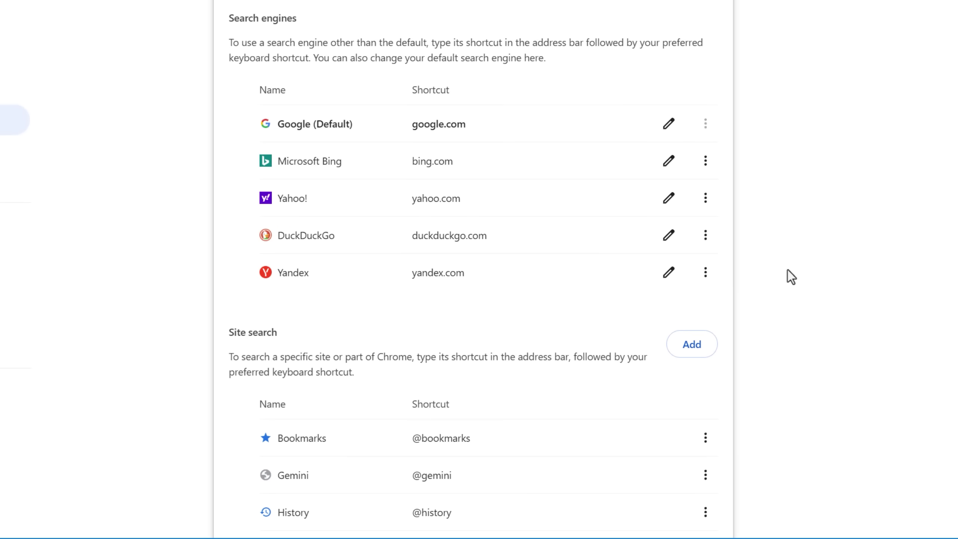
click(706, 351)
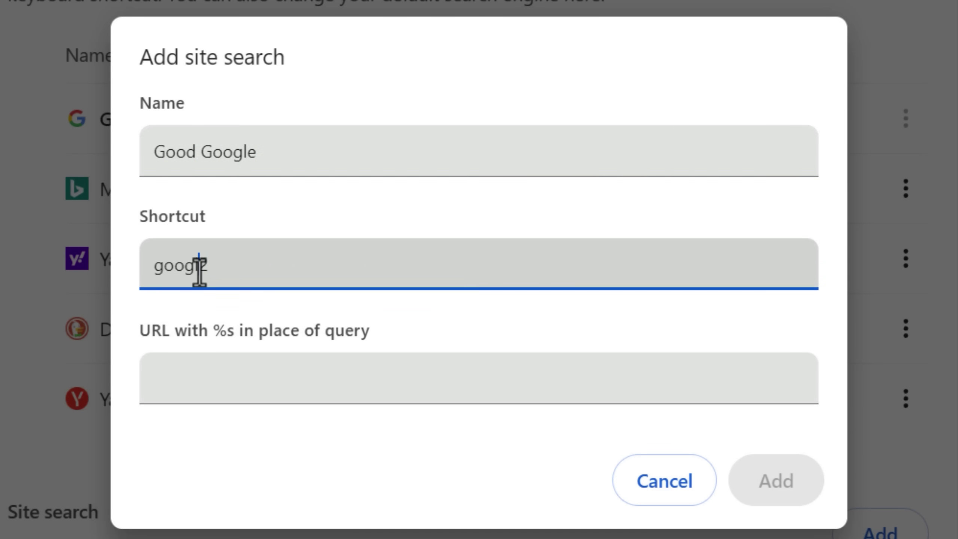
text(e)
click(376, 368)
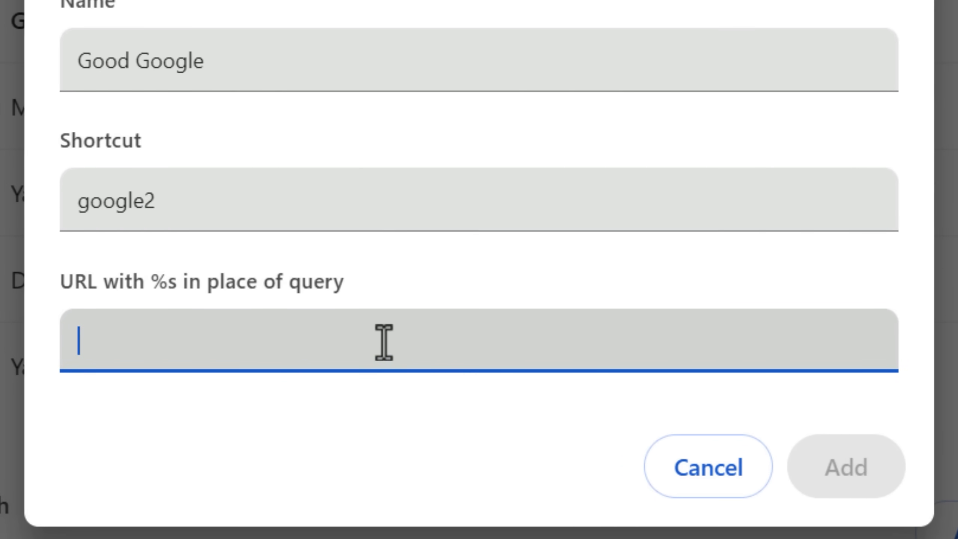
text(https://www.google.com/search?udm=14&q=%s)
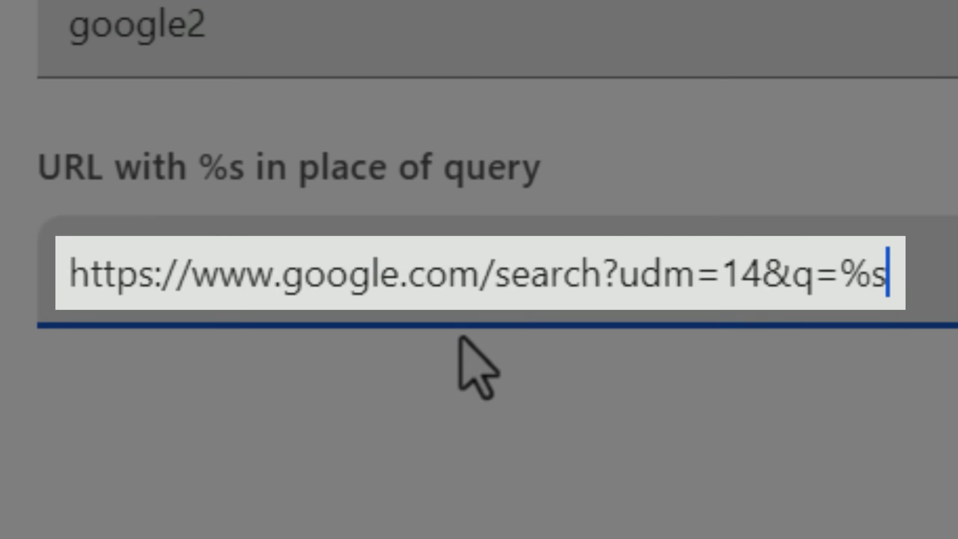
Step: Highlight the URL's google.com/search, udm=14 and &q=%s parts, plus the %s label hint
drag(901, 271, 60, 301)
key(End)
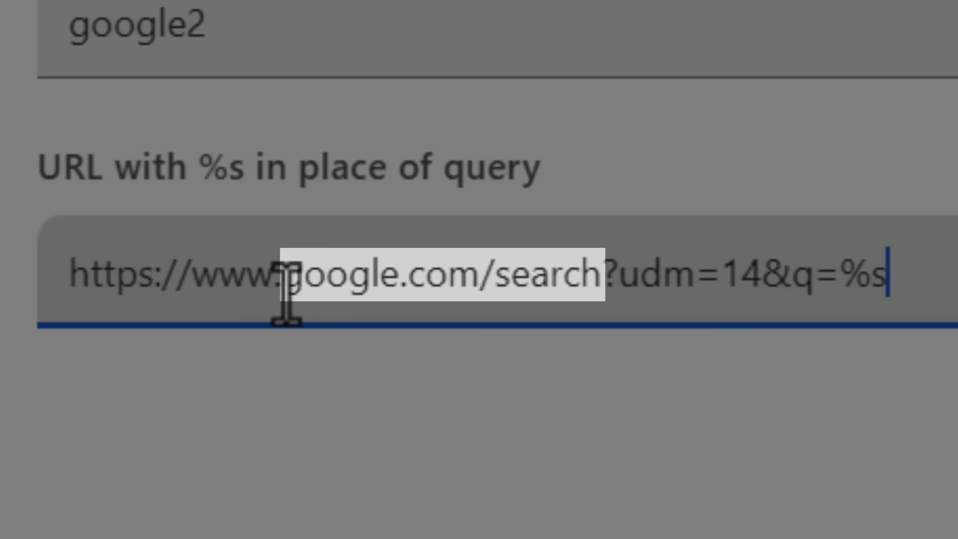
drag(286, 290, 593, 307)
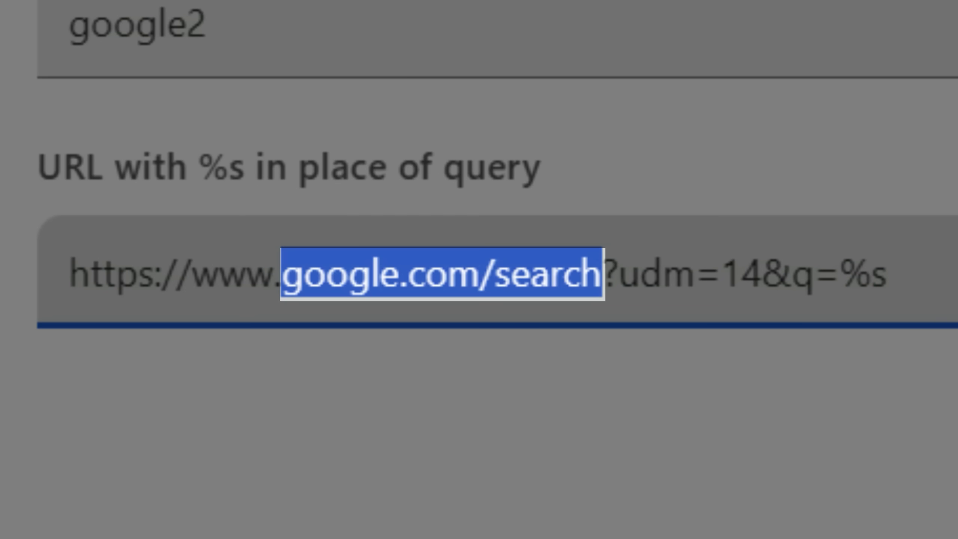
key(End)
drag(620, 284, 762, 313)
drag(892, 278, 759, 321)
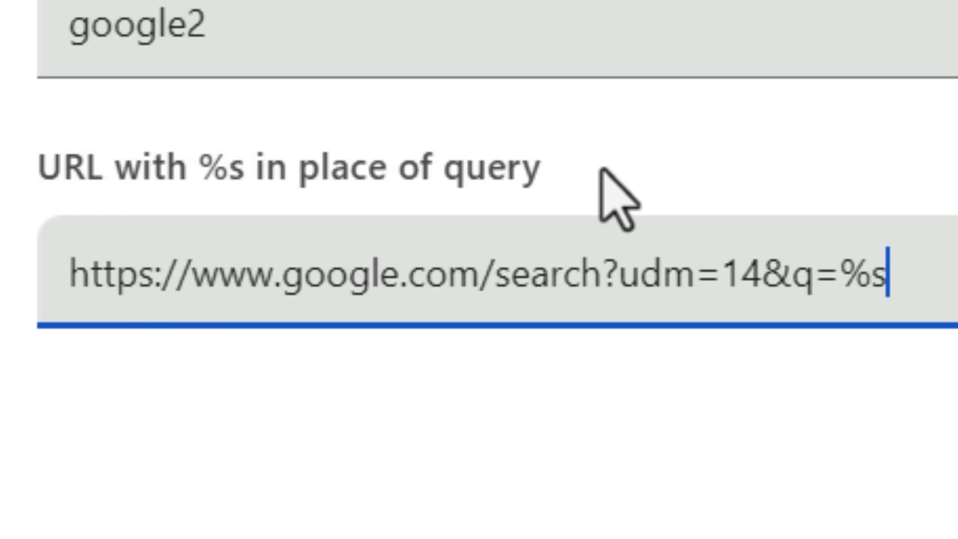
drag(542, 168, 38, 181)
click(628, 172)
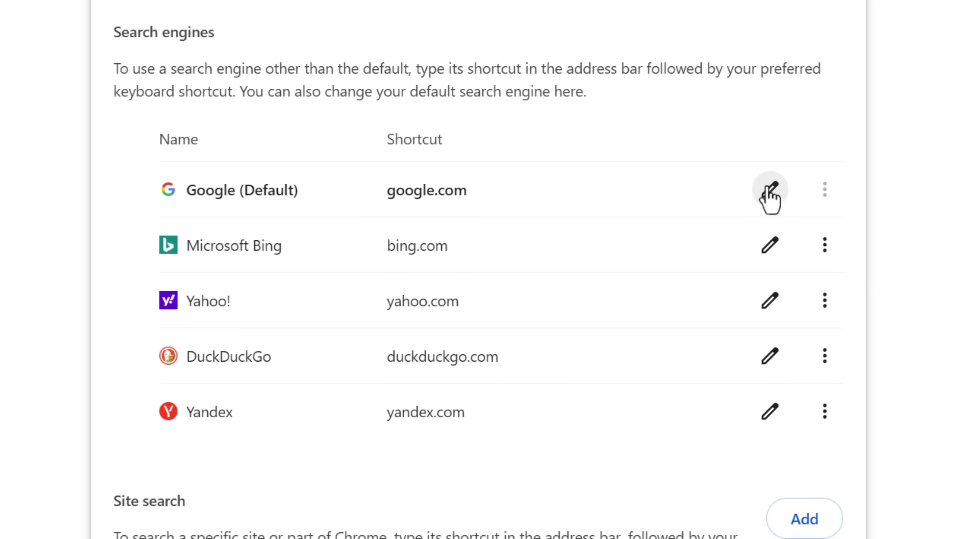
Step: Inspect the default Google engine's long URL template, then cancel the edit unchanged
click(769, 194)
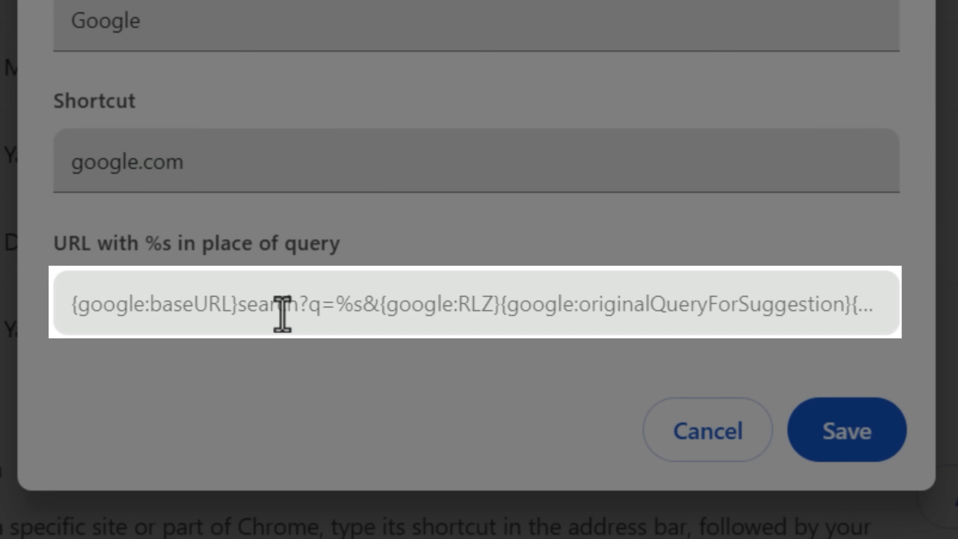
drag(98, 310, 823, 302)
click(836, 315)
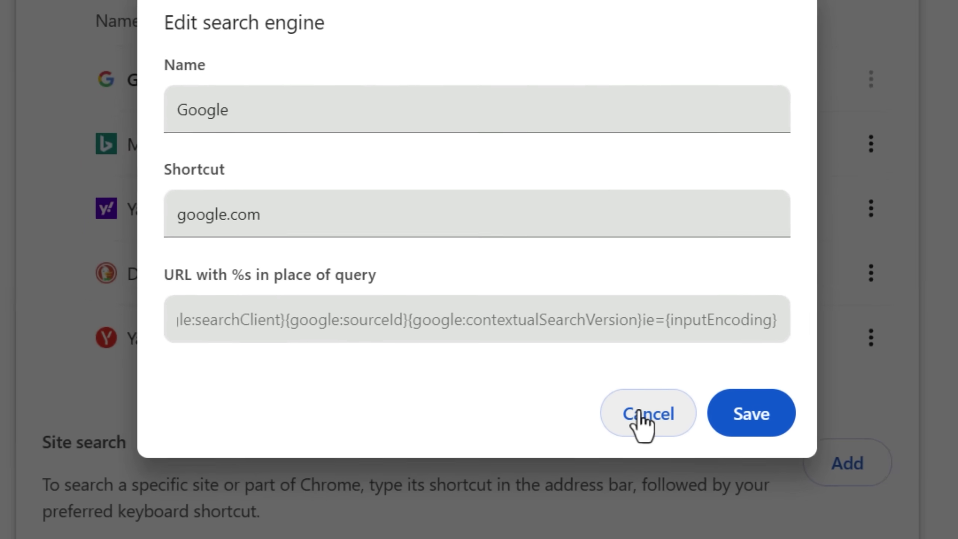
click(700, 432)
scroll(573, 385, down, 3)
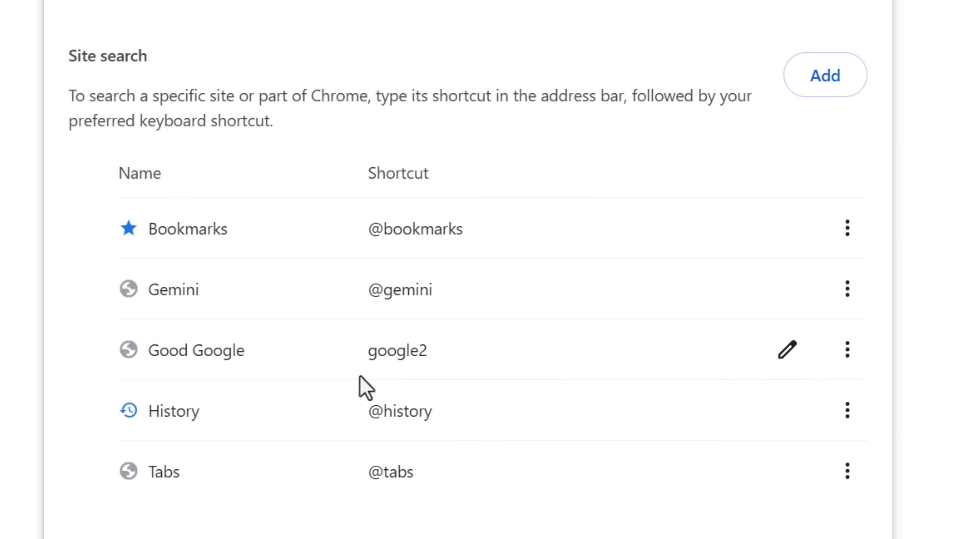
Step: Make Good Google the default search engine and test it by searching 'example'
click(847, 350)
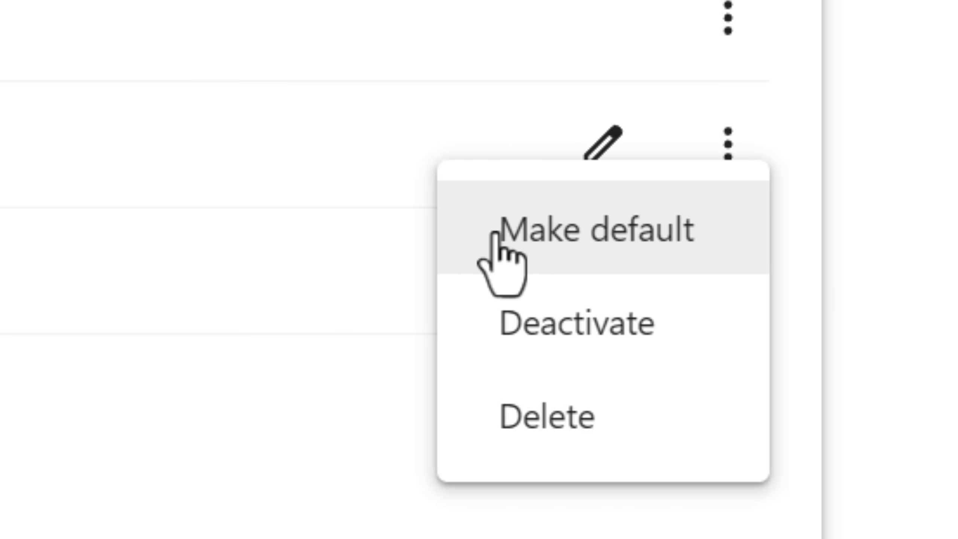
click(493, 233)
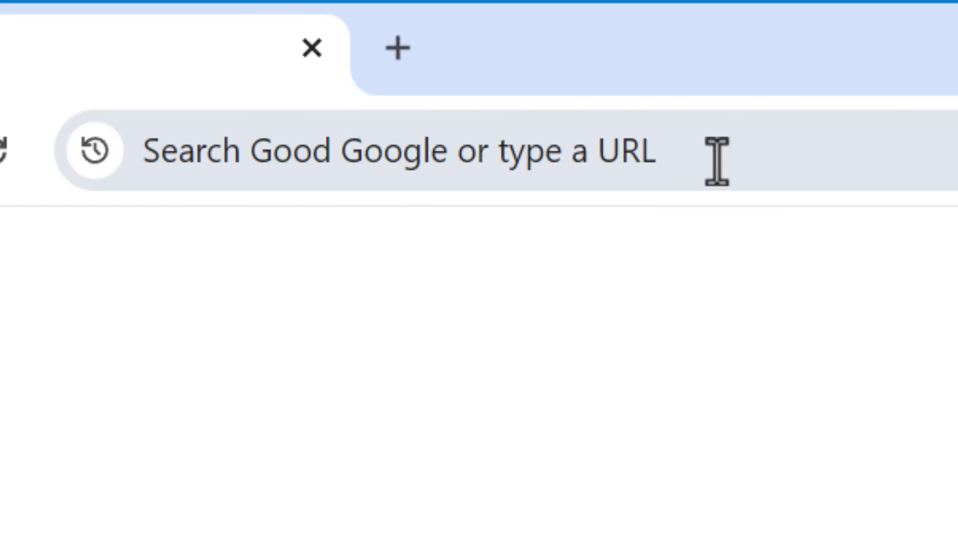
click(716, 160)
text(example)
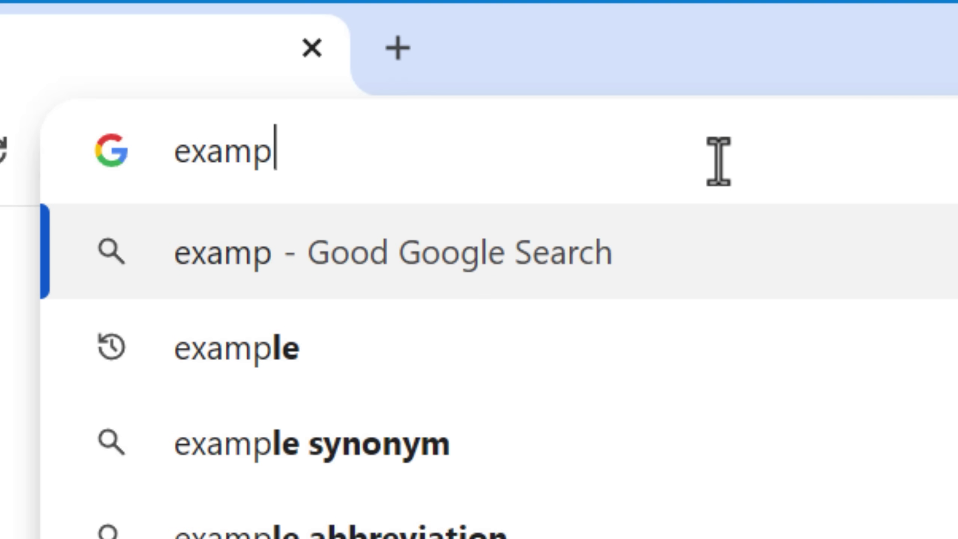
key(Return)
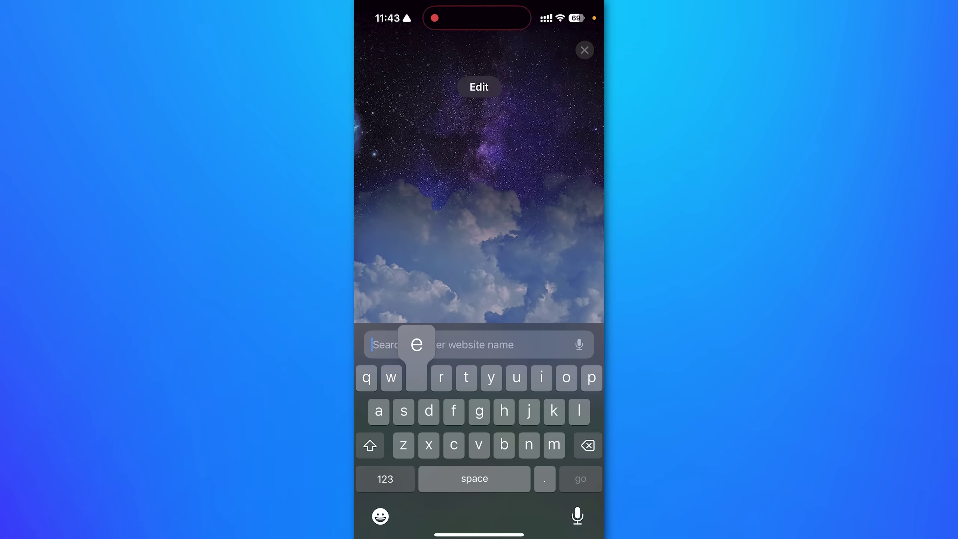
Step: Search 'example' in Safari to test the udm=14 default engine
text(example)
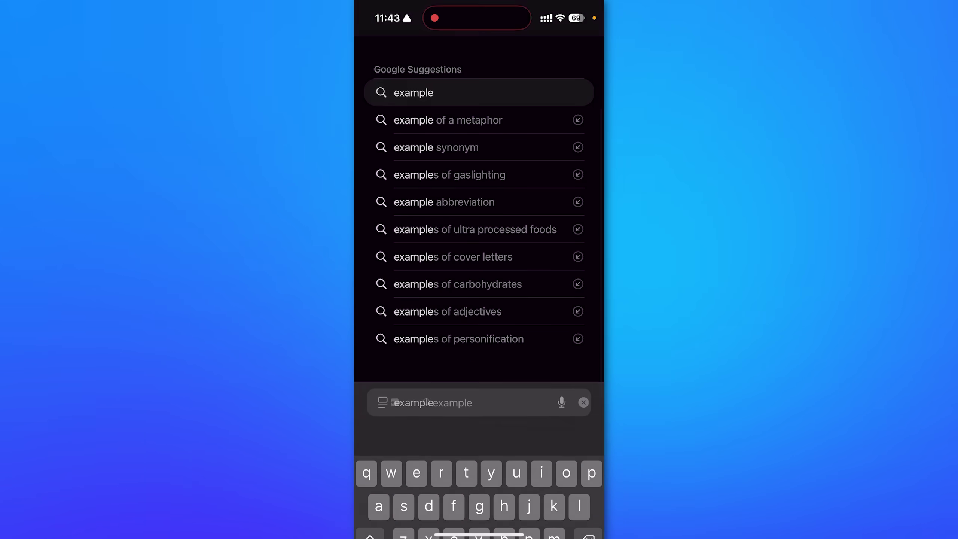
key(Return)
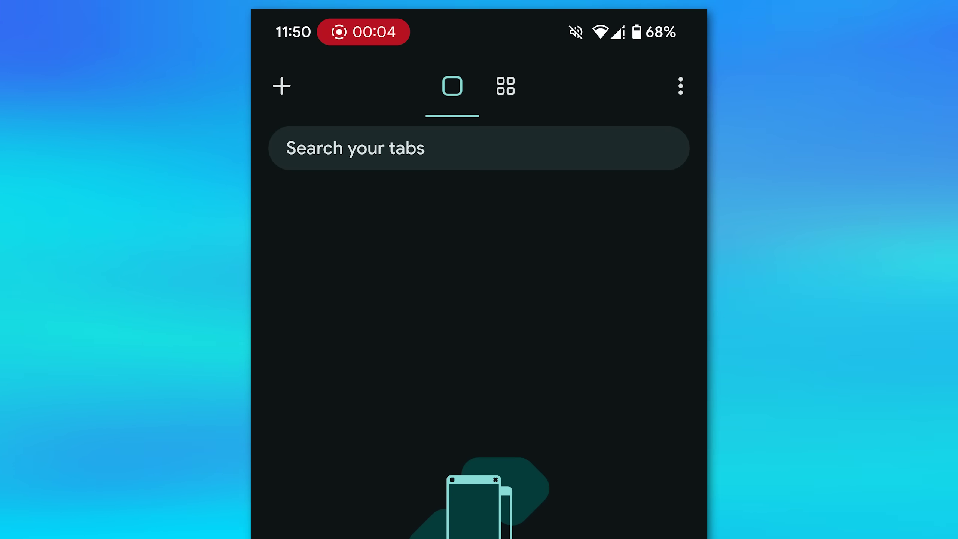
Step: View Android Chrome's Search engine choices: Google, Yahoo!, Microsoft Bing, Yandex and DuckDuckGo
click(680, 86)
click(497, 353)
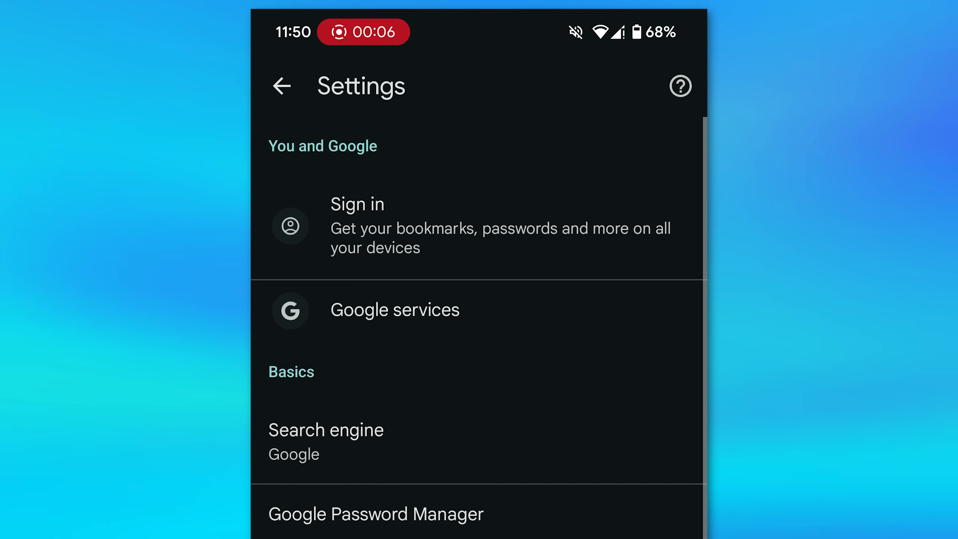
click(326, 439)
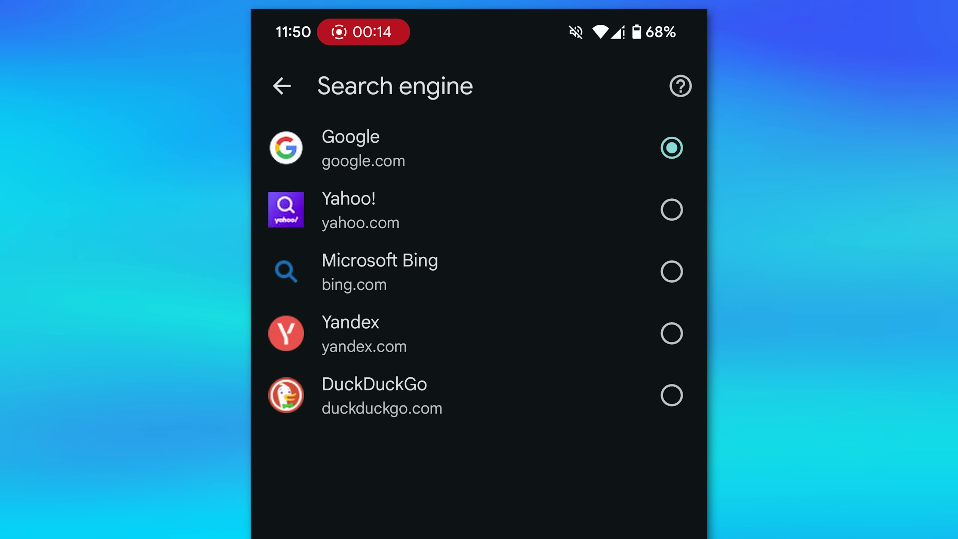
click(282, 86)
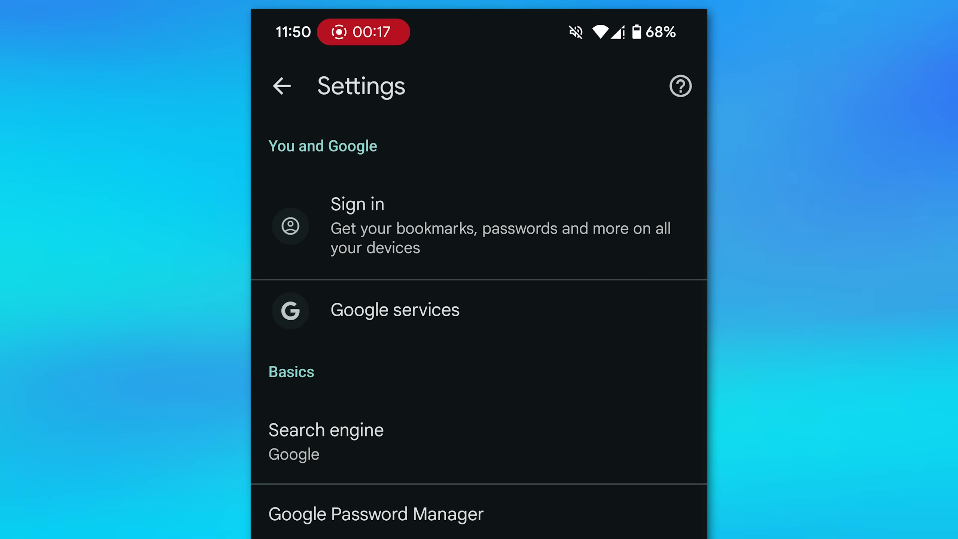
click(326, 438)
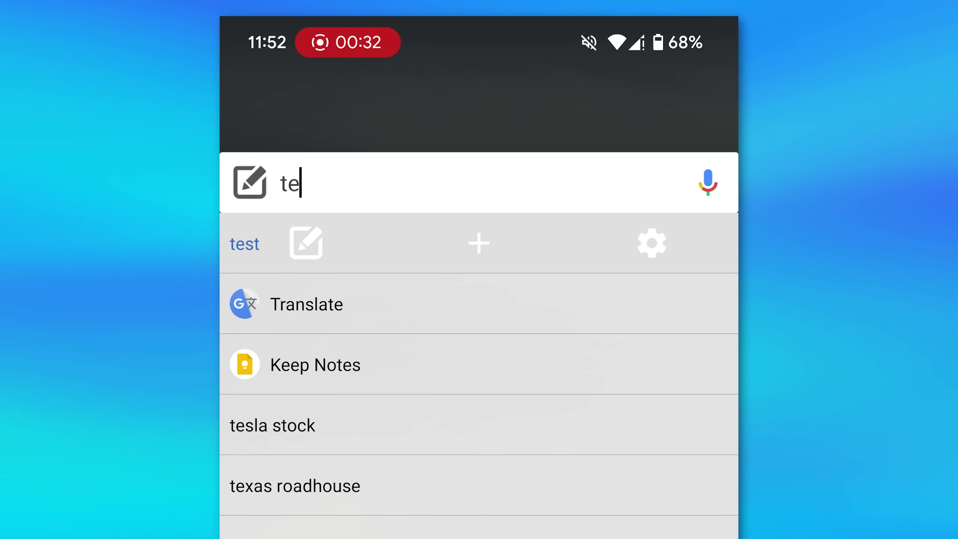
Step: Run a test search for 'test' in the Custom Search Bar Widget using the udm=14 URL
text(st)
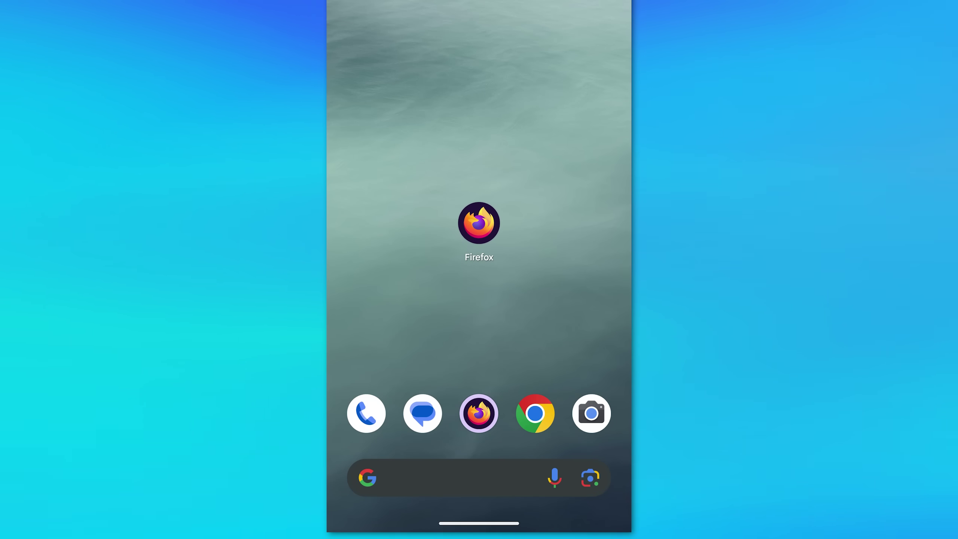
Step: Place the 5×1 Firefox 'Search the web' widget on the home screen above the dock
click(479, 223)
click(519, 54)
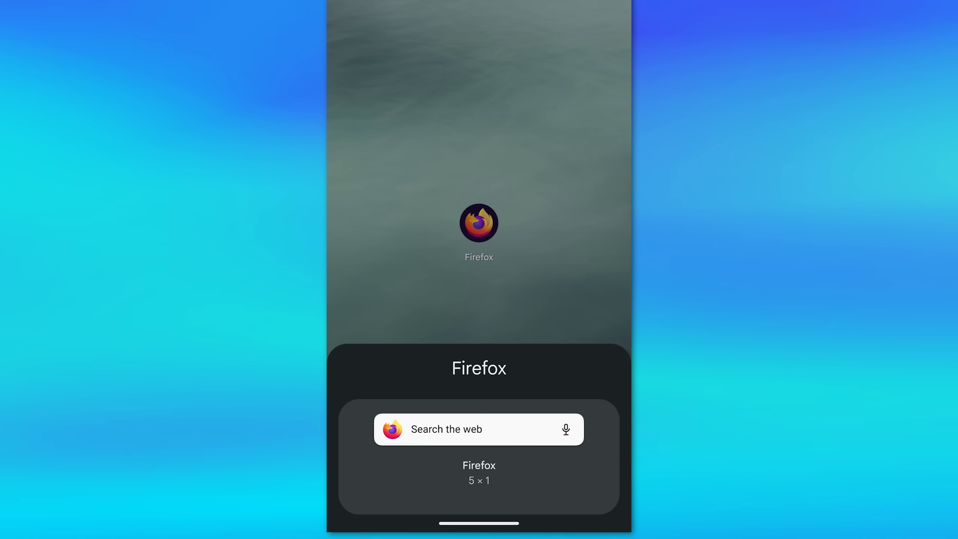
drag(483, 375, 476, 205)
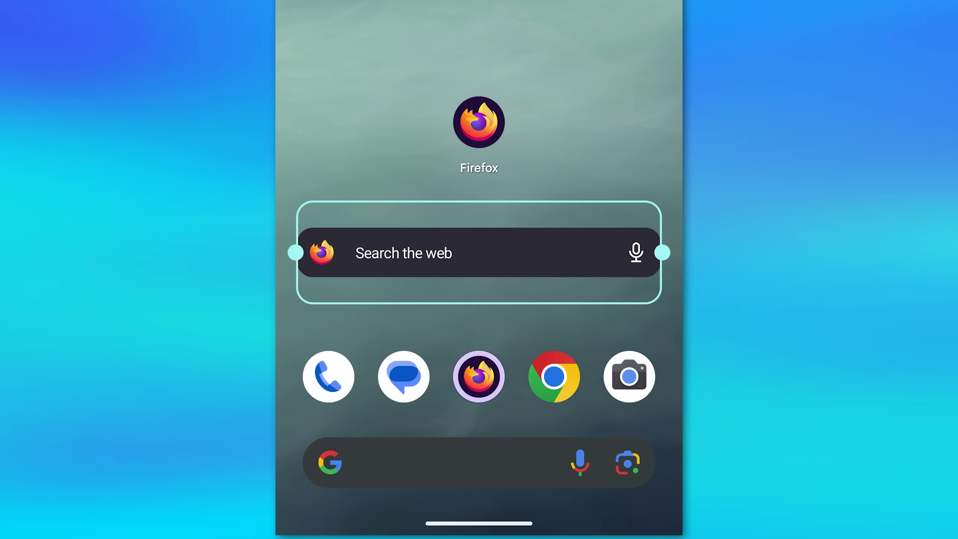